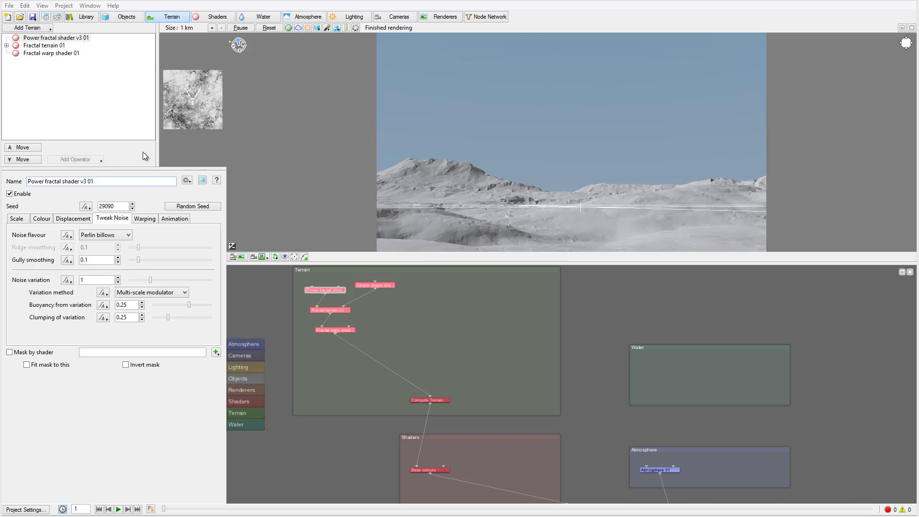
Step: Open the Add Terrain dropdown to see the available terrain types
left_click(35, 28)
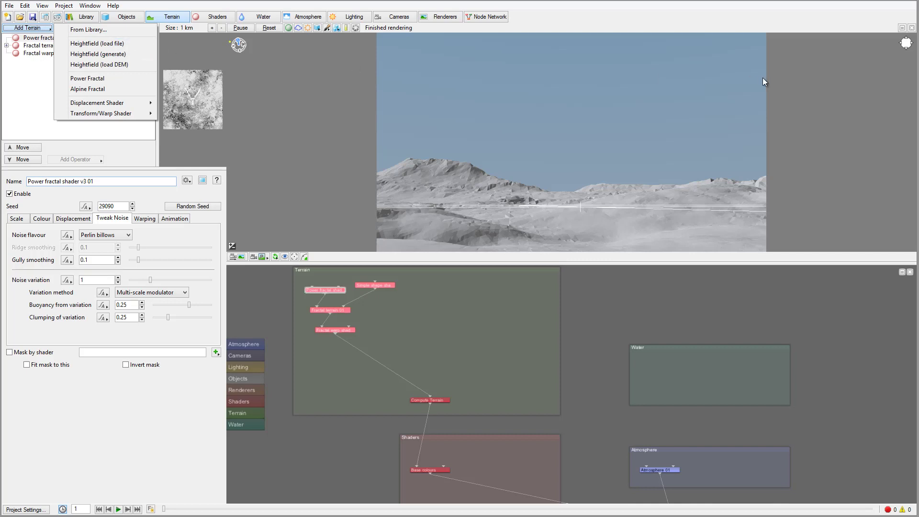
Step: Load highfield.tif as a heightfield terrain, filtering the file list to TIFF/GeoTIFF
left_click(97, 43)
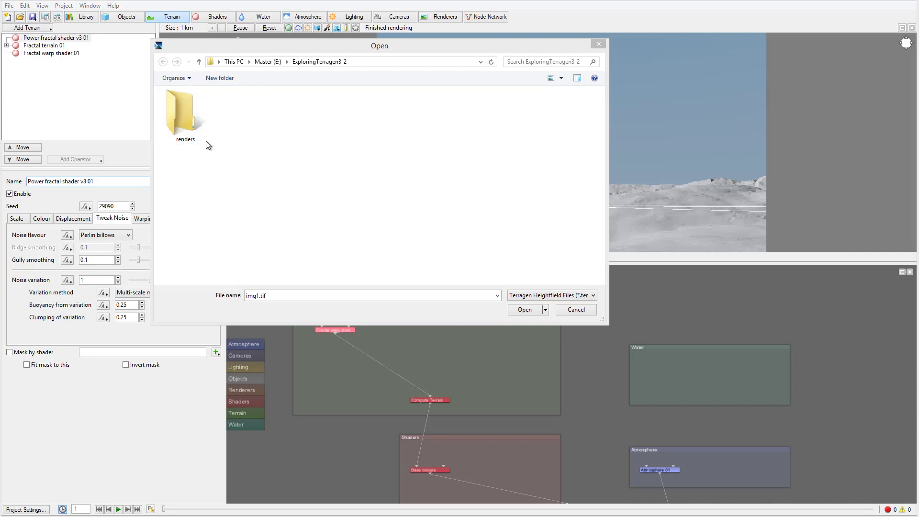
left_click(574, 295)
left_click(595, 295)
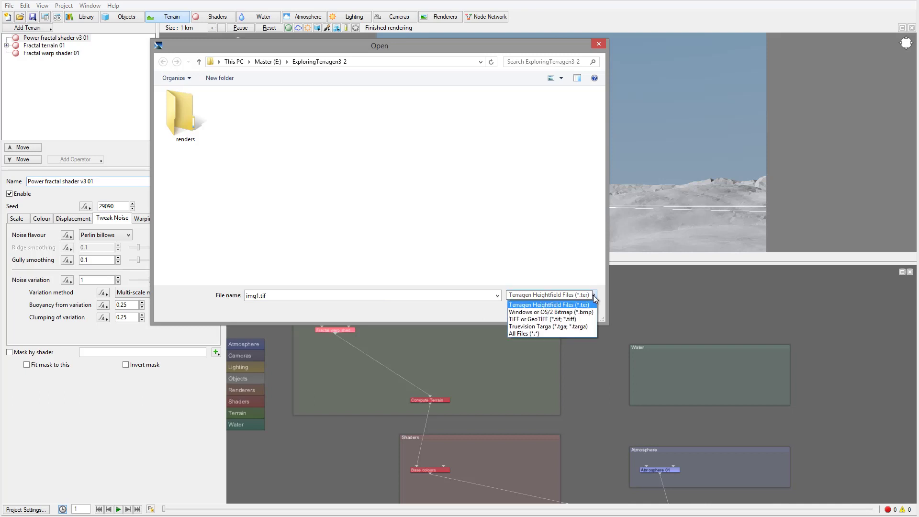
left_click(576, 319)
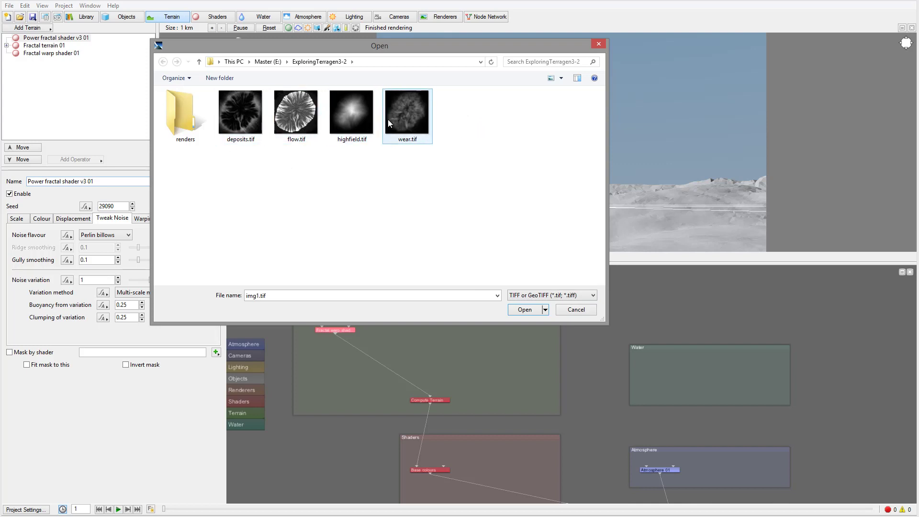
left_click(367, 120)
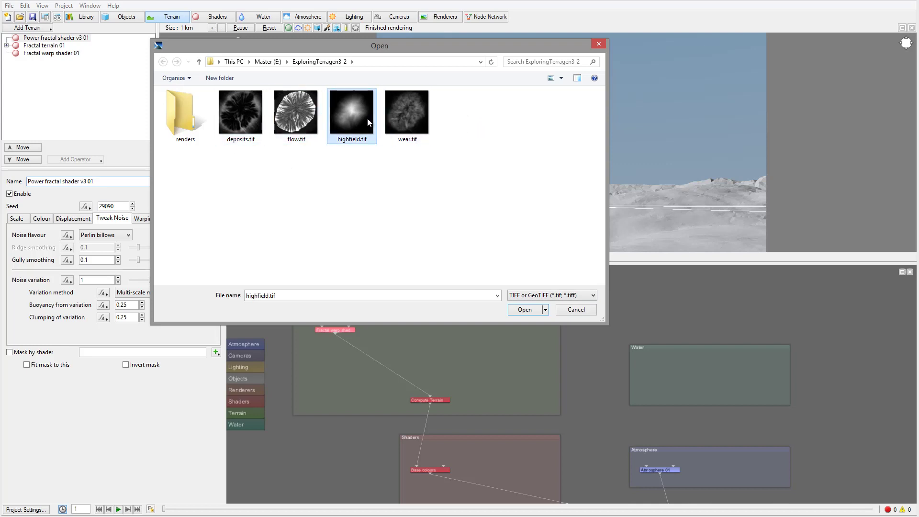
left_click(519, 309)
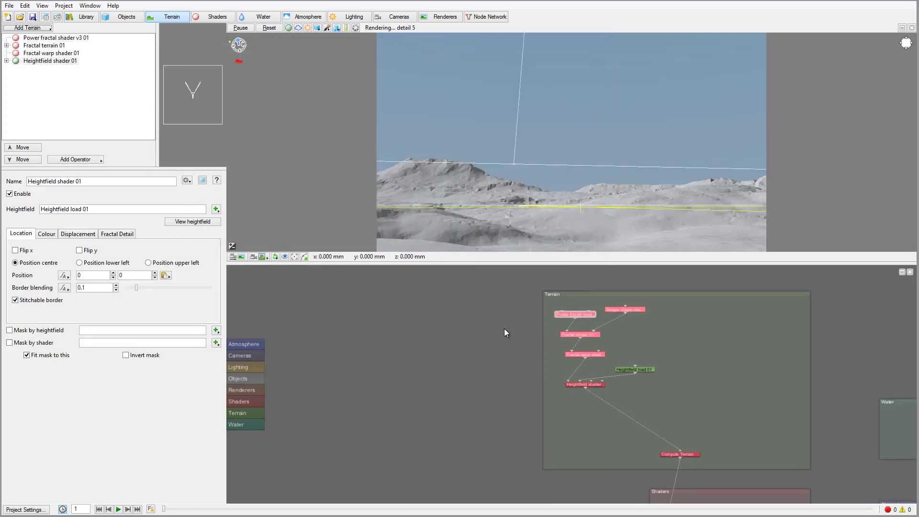
Step: Separate the Heightfield shader and Heightfield load 01 nodes, then tilt the preview toward the terrain
left_click_drag(602, 385, 611, 391)
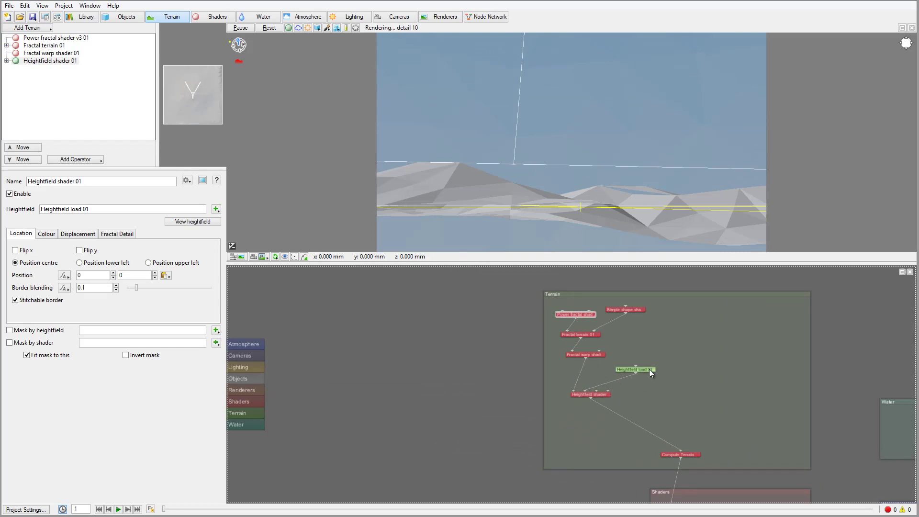
left_click_drag(648, 374, 673, 334)
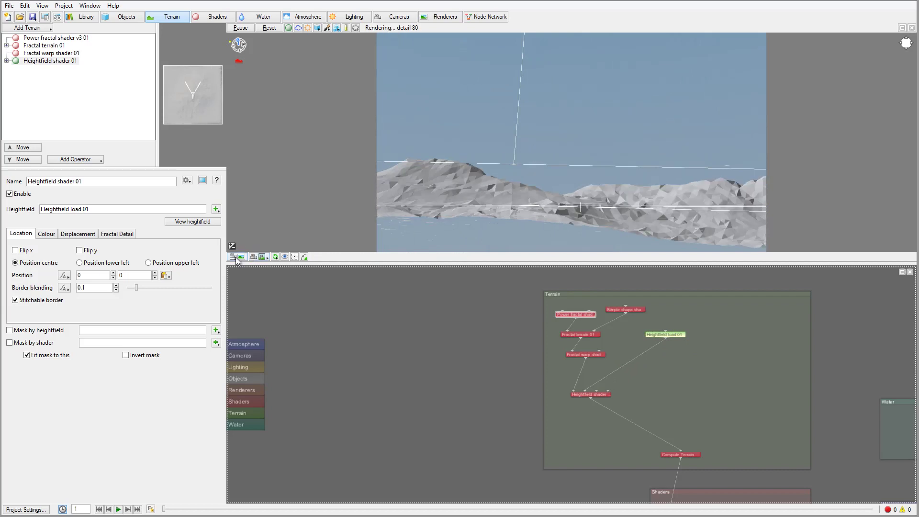
left_click_drag(515, 140, 635, 162)
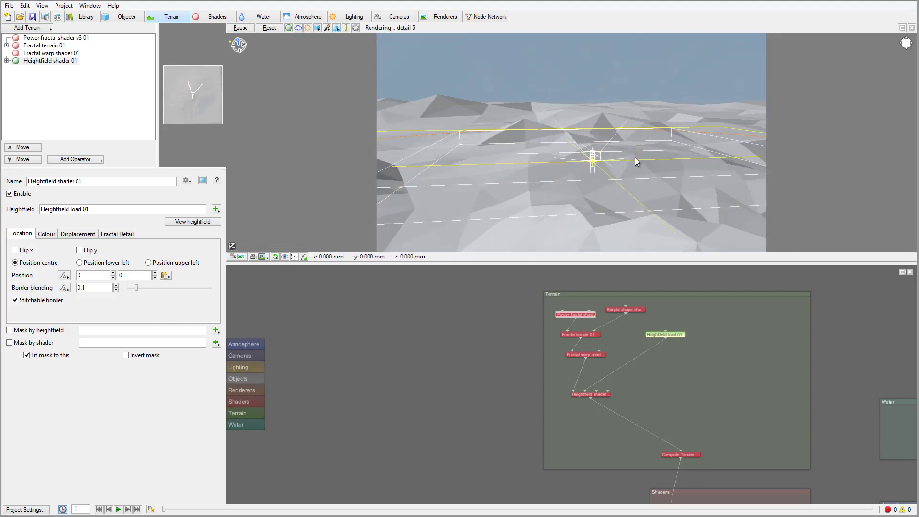
Step: Select Heightfield shader 01 from the preview and move it to 829.132, 273.98
right_click(554, 131)
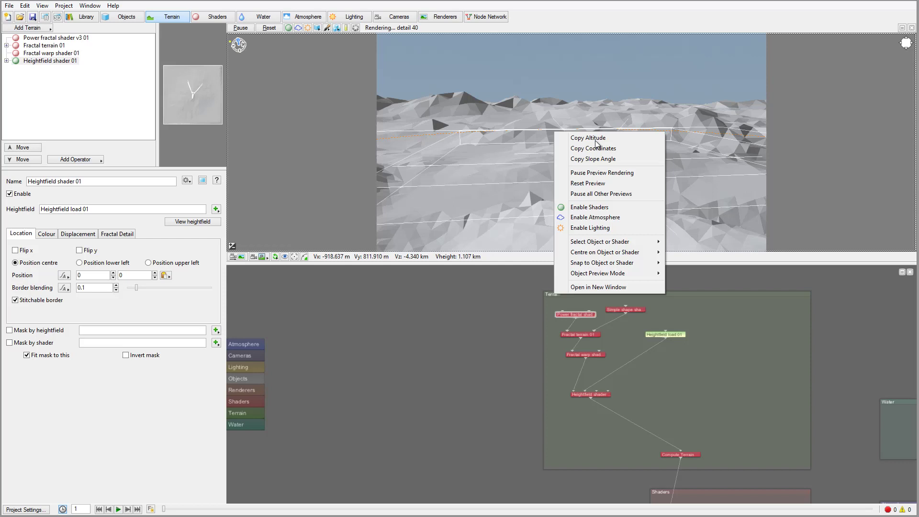
mouse_move(602, 241)
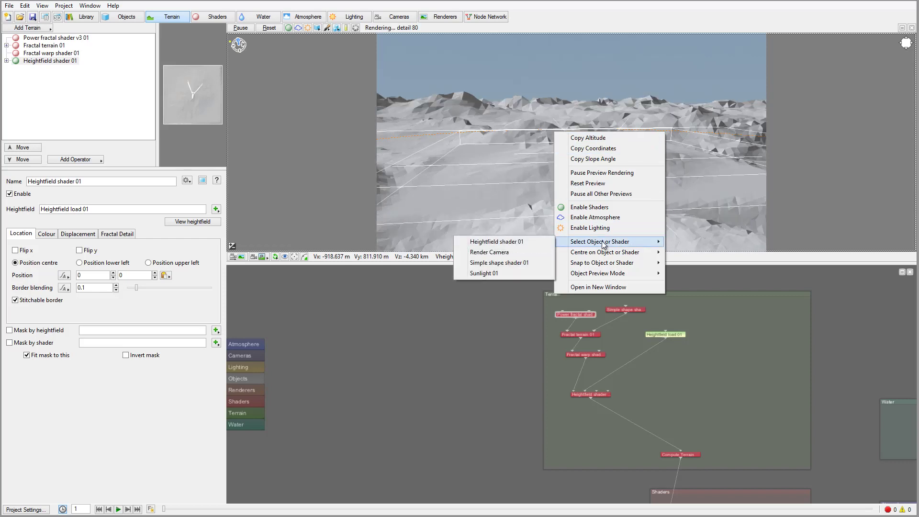
left_click(519, 242)
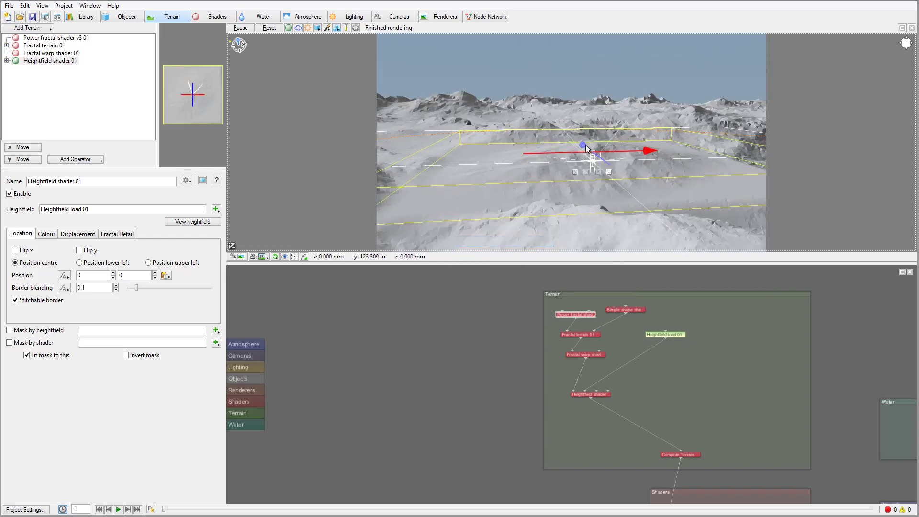
left_click_drag(585, 145, 632, 140)
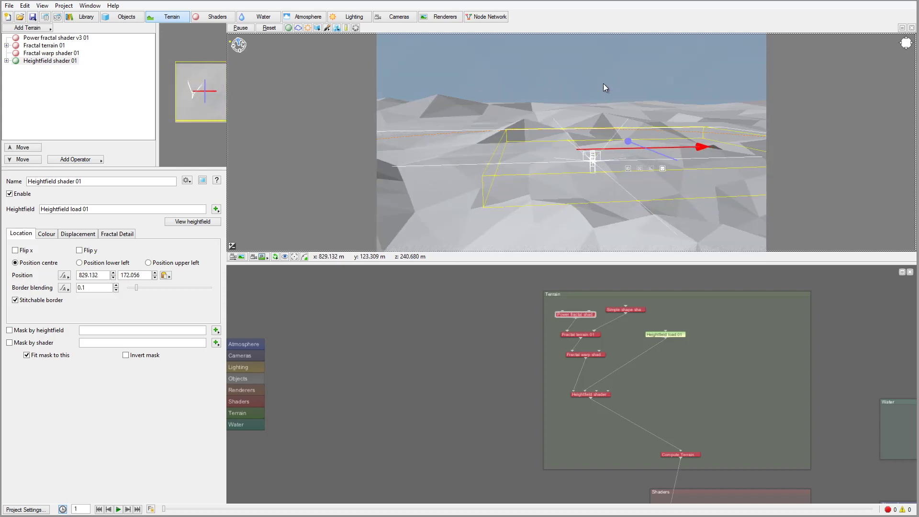
left_click_drag(604, 84, 674, 169)
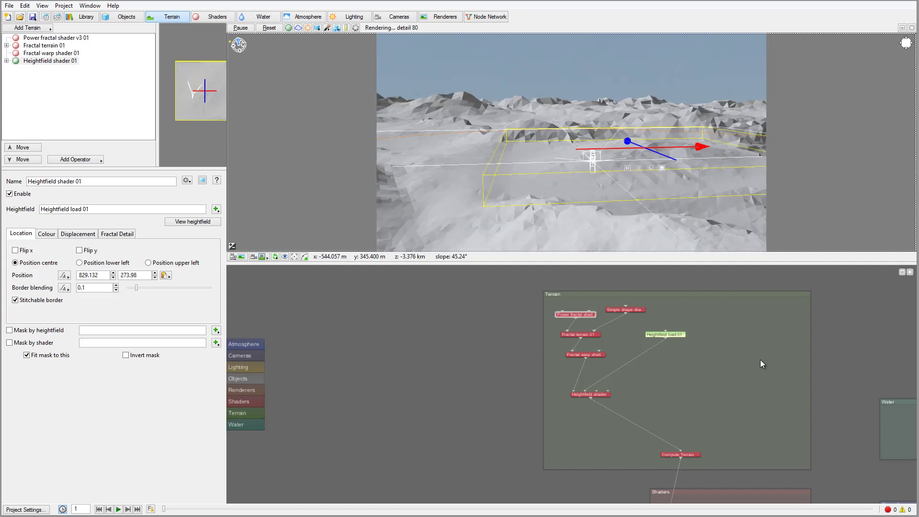
left_click_drag(760, 360, 501, 300)
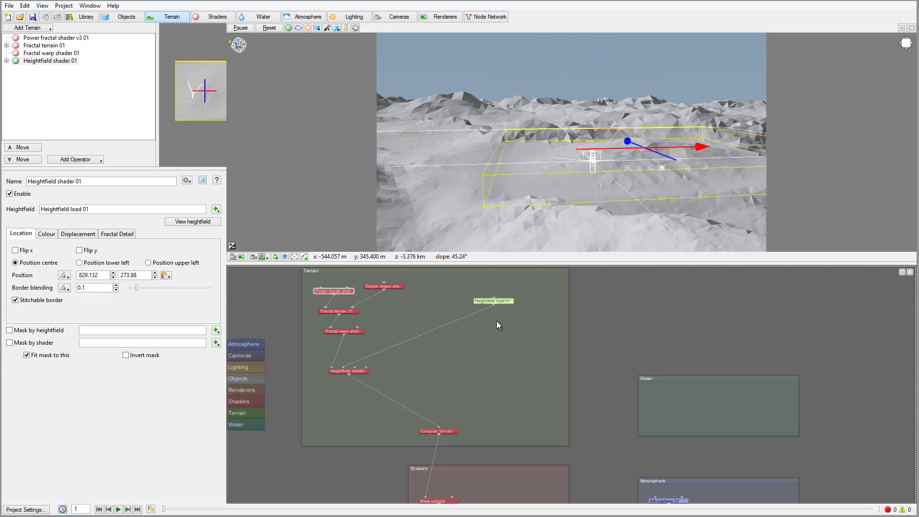
Step: Create a Heightfield adjust vertical node and wire it into the Heightfield shader's input
left_click(444, 287)
right_click(444, 287)
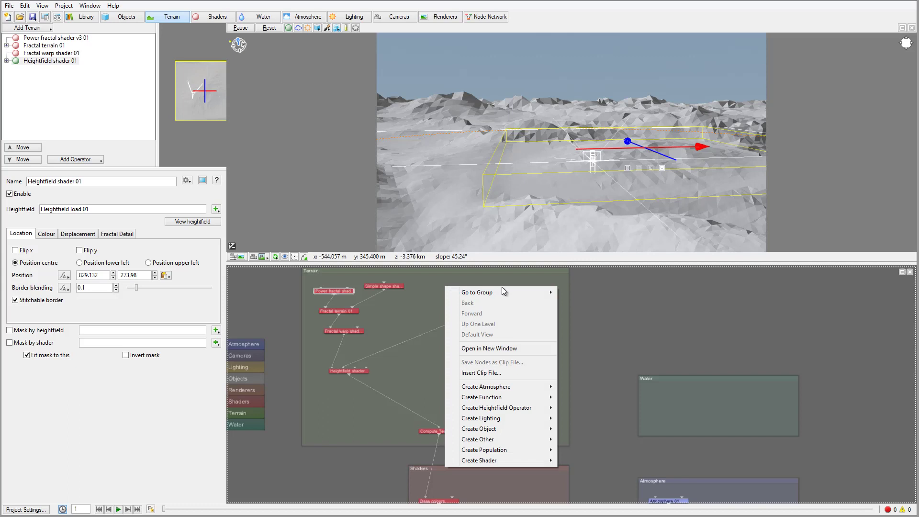
mouse_move(533, 409)
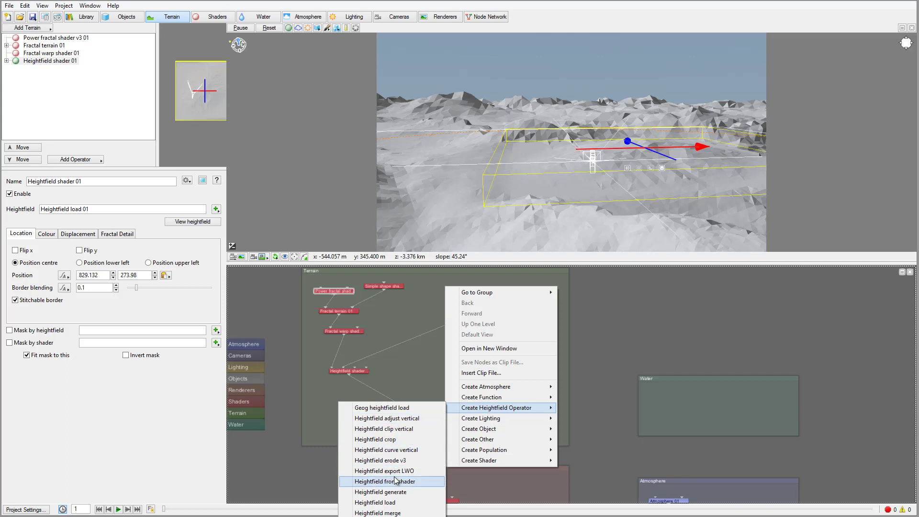
left_click(418, 419)
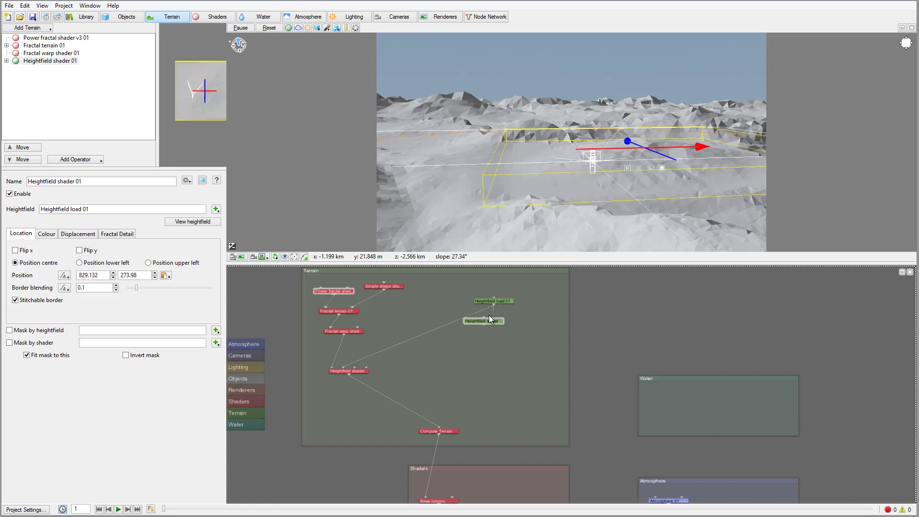
left_click_drag(484, 325, 344, 368)
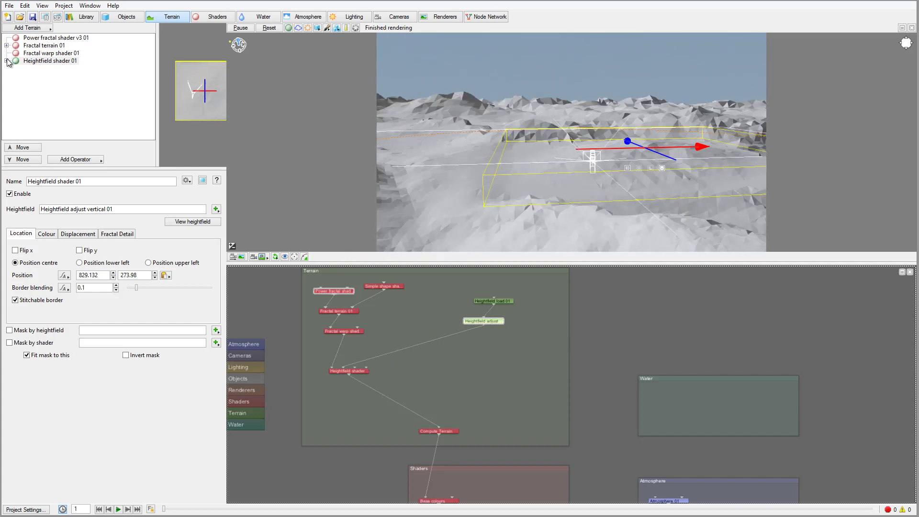
Step: Set Heightfield adjust vertical 01's Multiply height by value to 1.2
double_click(50, 61)
left_click(60, 76)
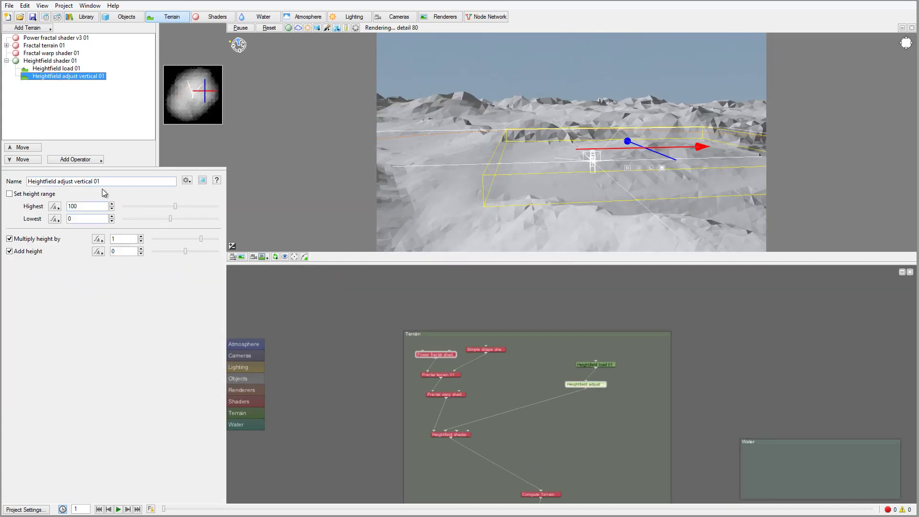
left_click(174, 206)
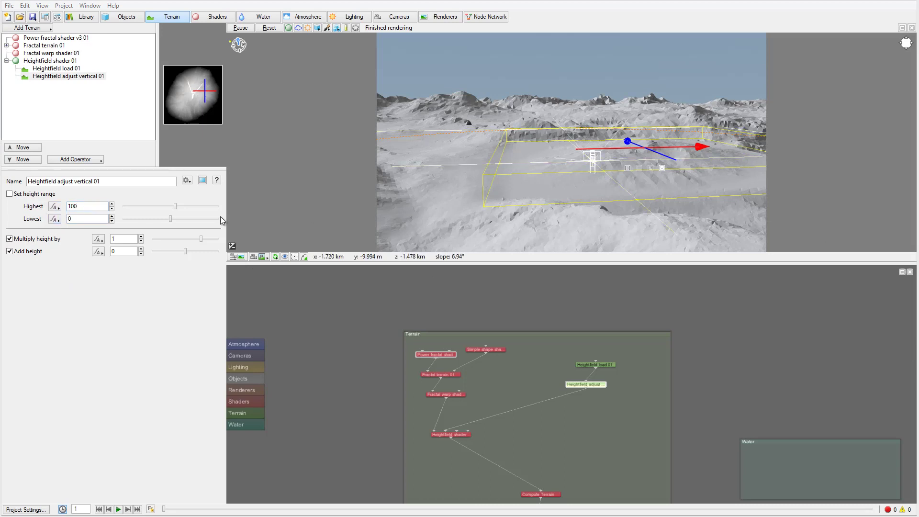
left_click_drag(203, 242, 206, 244)
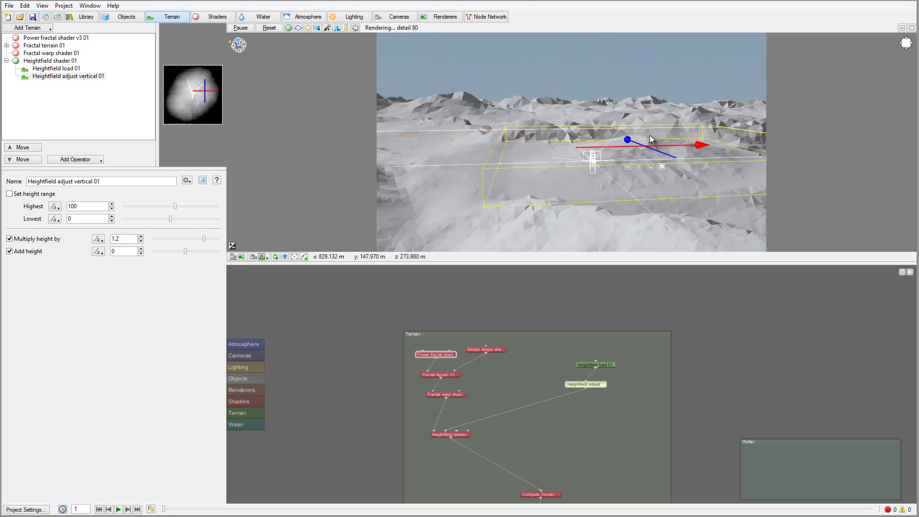
Step: Create a Heightfield resize node fed by the Heightfield adjust vertical output
right_click(538, 356)
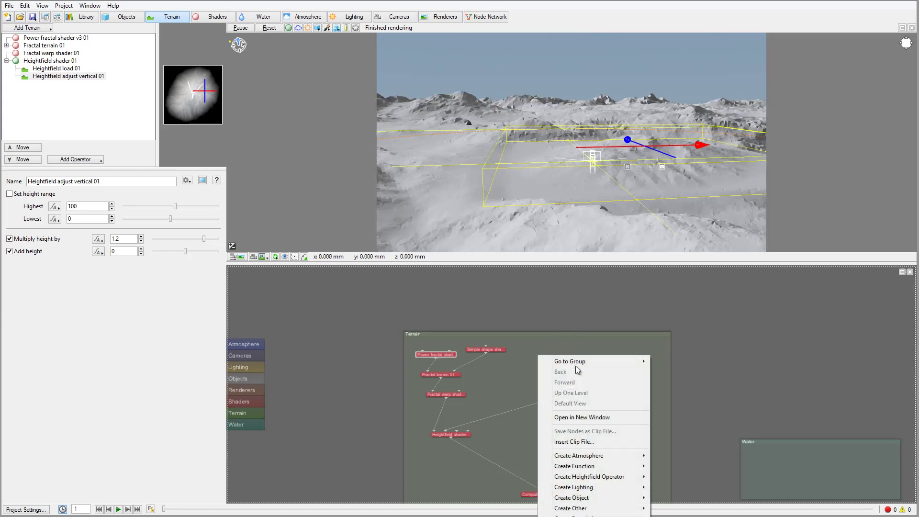
mouse_move(606, 478)
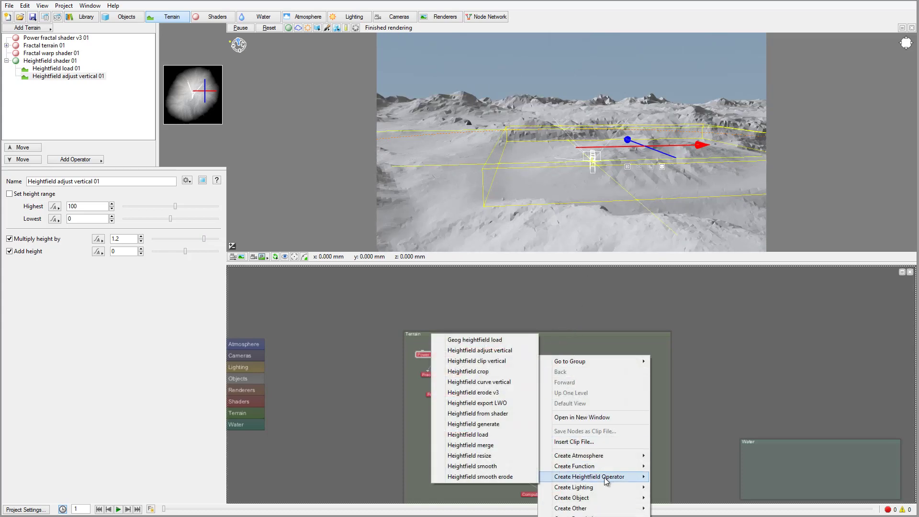
left_click(504, 456)
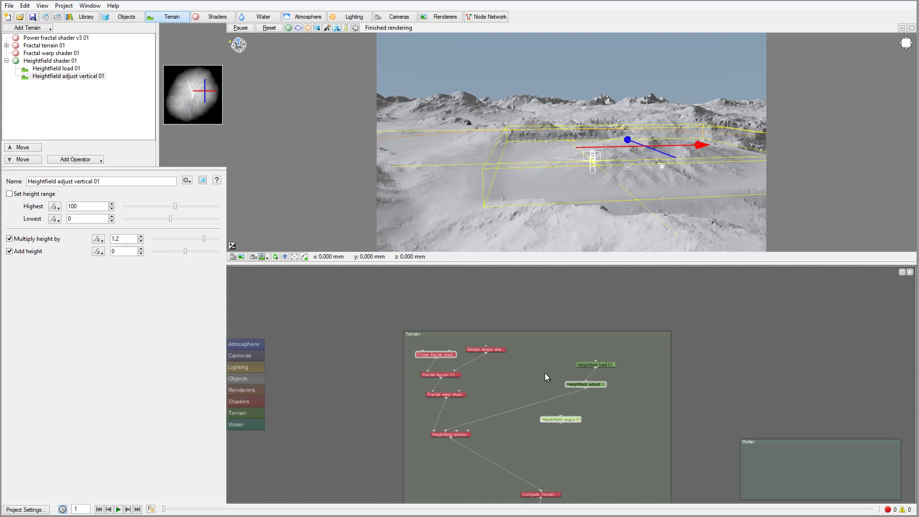
left_click_drag(587, 389, 449, 429)
left_click_drag(558, 421, 539, 395)
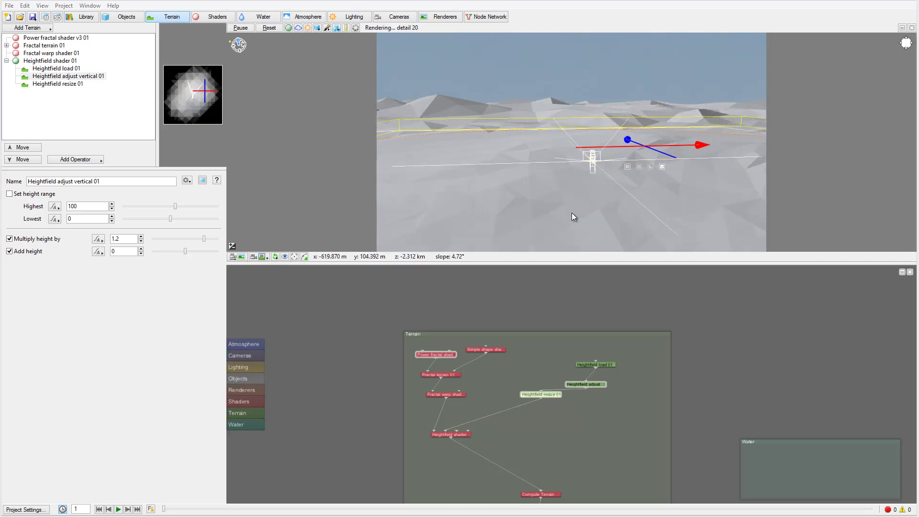
Step: Change both Heightfield resize 01 metre sizes from 10000 to 1000
left_click(55, 84)
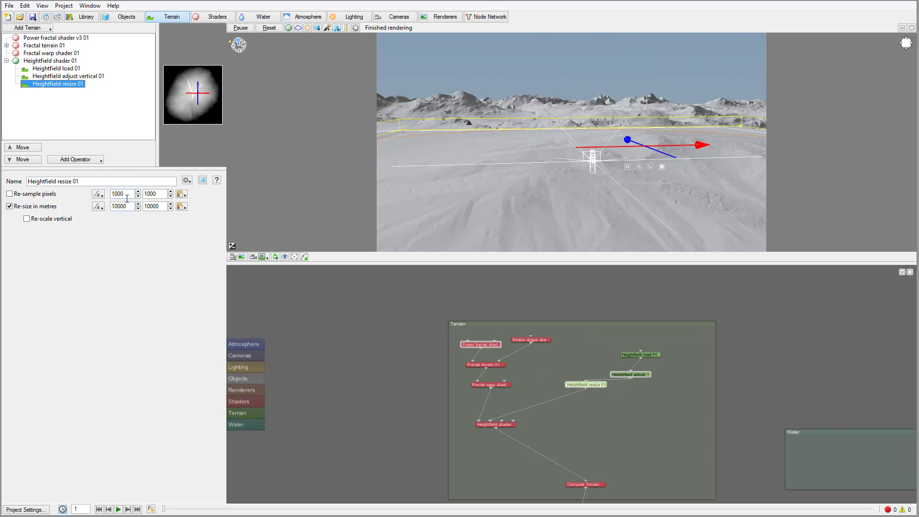
left_click(129, 206)
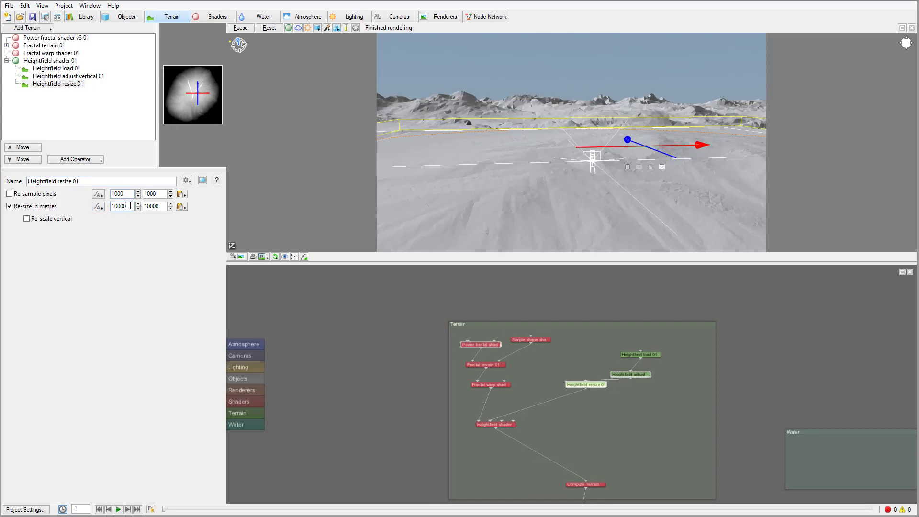
key("BackSpace")
key("BackSpace")
key("Return")
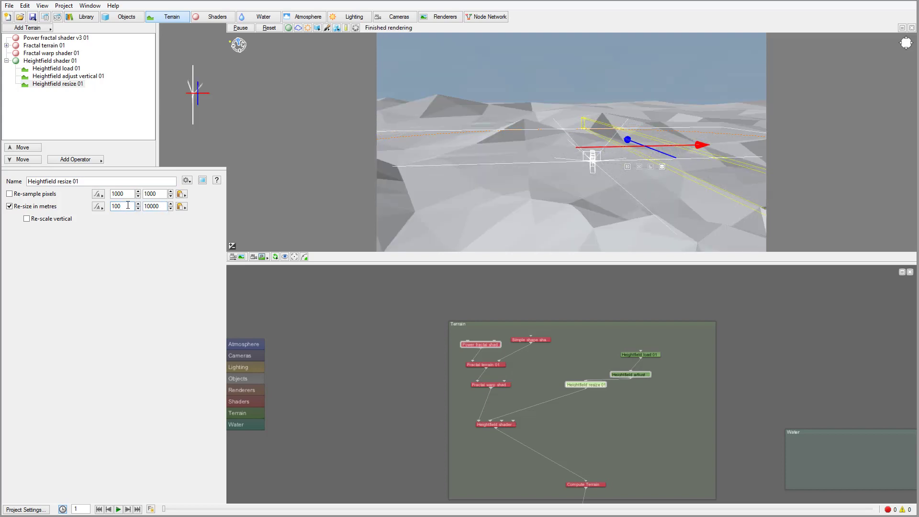
type("0")
key("Return")
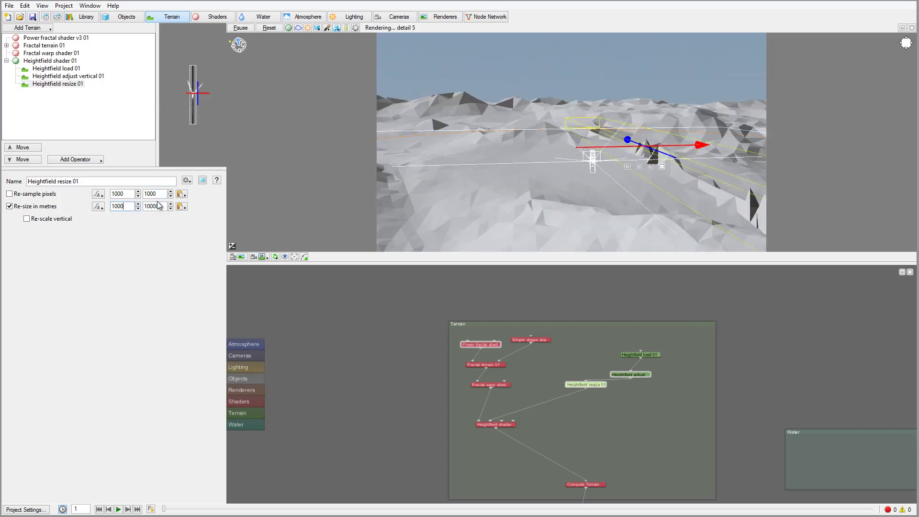
left_click(163, 206)
key("BackSpace")
key("Return")
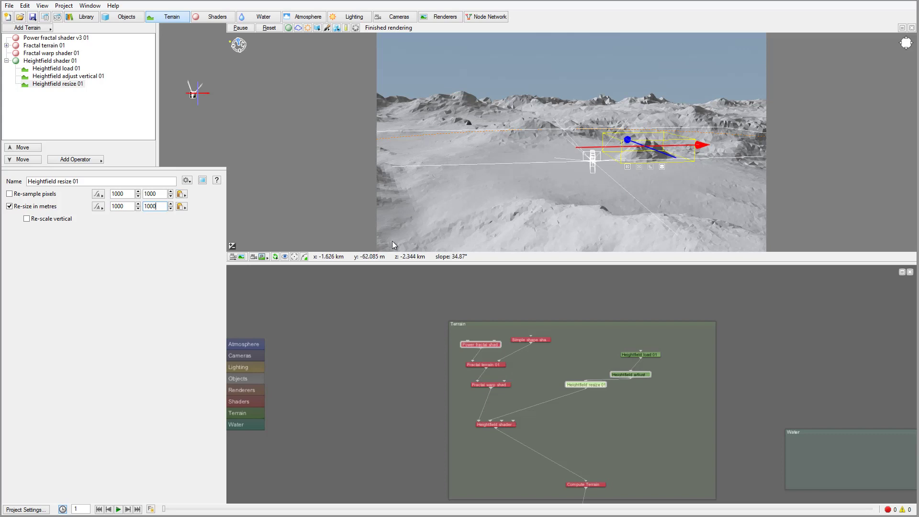
Step: Switch the preview to the Current render camera and tilt the view slightly
left_click(266, 258)
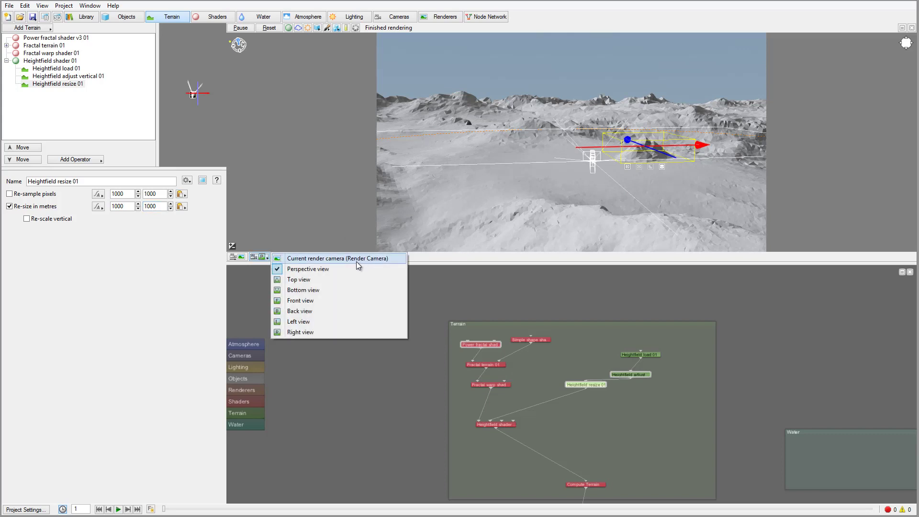
left_click(356, 261)
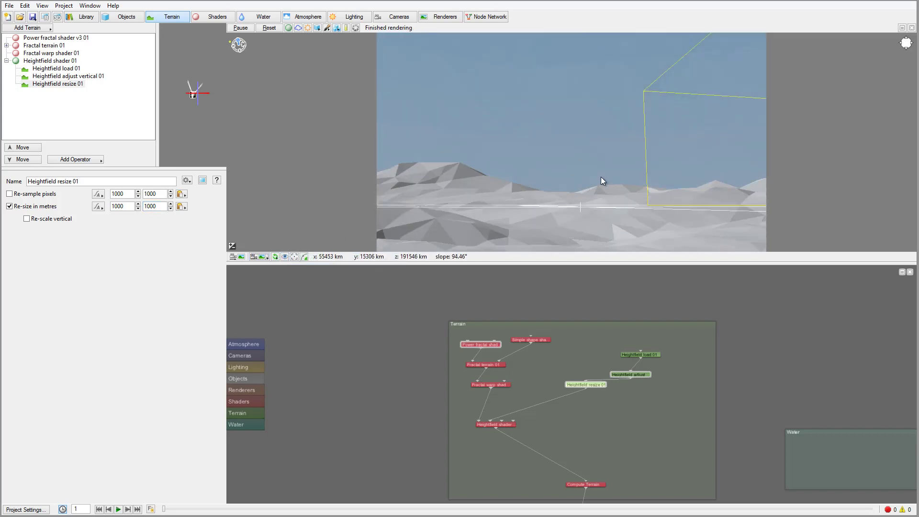
mouse_move(578, 154)
left_mouse_down()
mouse_move(577, 163)
mouse_move(566, 154)
mouse_move(581, 154)
mouse_move(578, 165)
mouse_move(574, 150)
mouse_move(642, 158)
mouse_move(419, 157)
mouse_move(587, 165)
left_mouse_up()
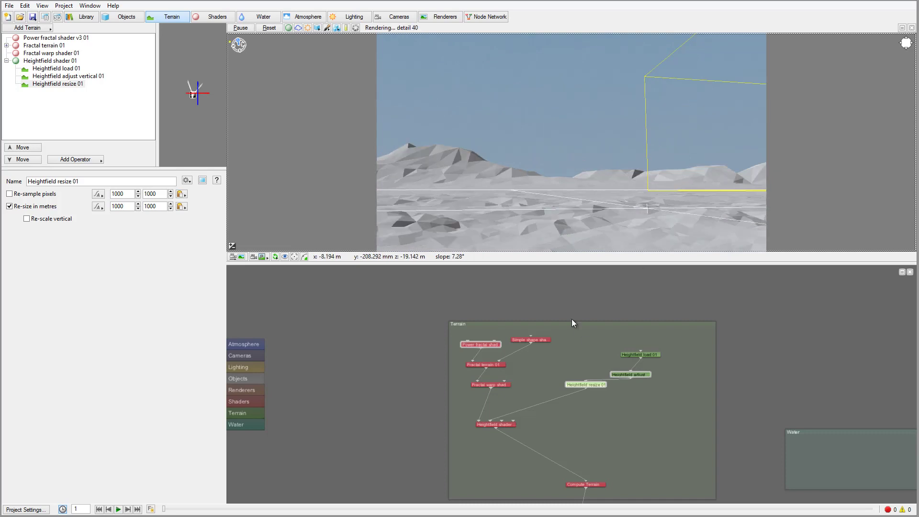
Step: Select Heightfield shader 01 from the preview's context menu and scroll closer to it
right_click(597, 164)
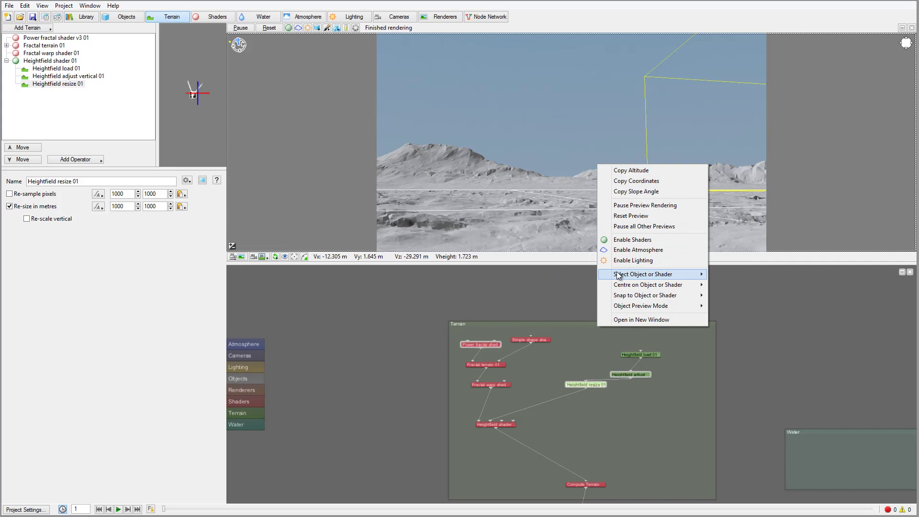
left_click(576, 271)
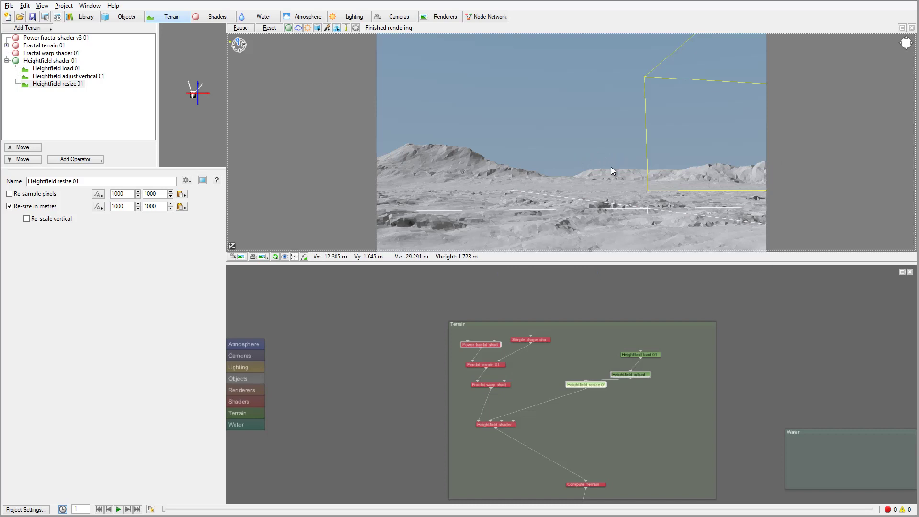
scroll(618, 173, "up", 1)
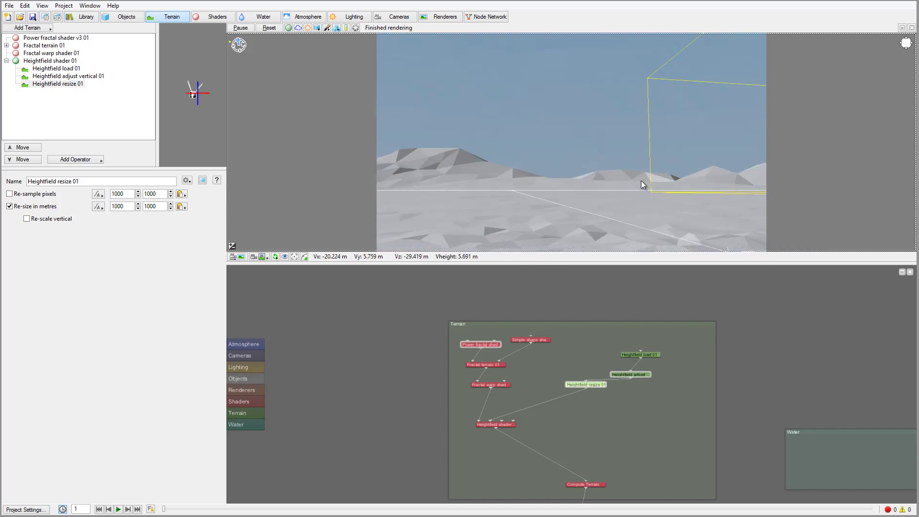
Step: Orbit the preview and drag the heightfield's move gizmo to slide the mountain further left
scroll(638, 182, "up", 1)
scroll(594, 187, "up", 3)
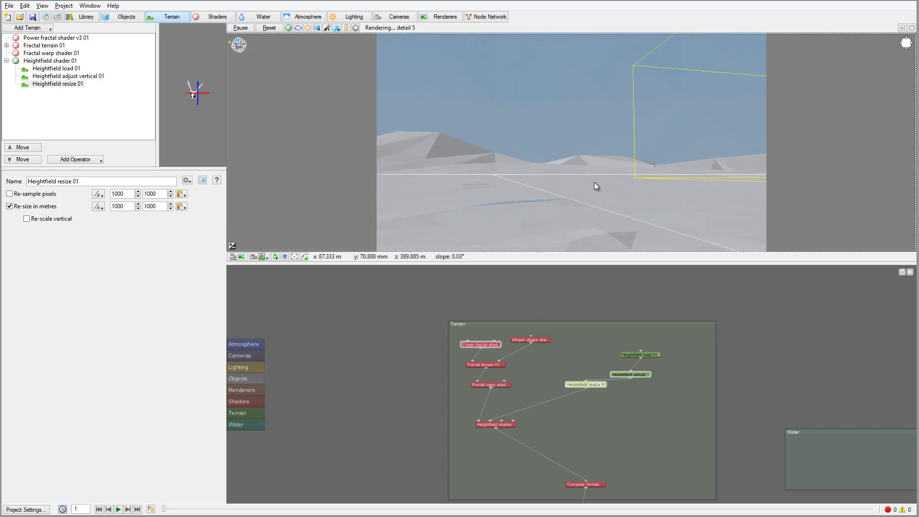
left_click_drag(631, 137, 569, 125)
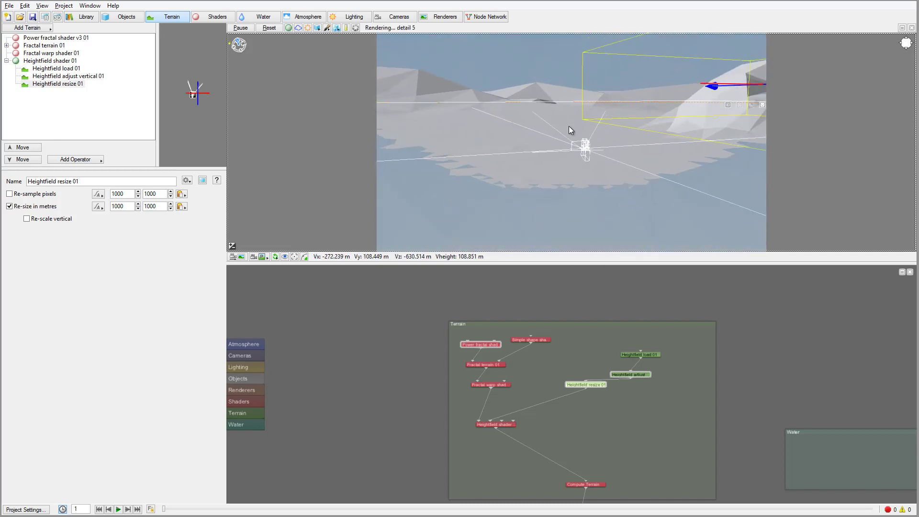
left_click_drag(717, 88, 444, 123)
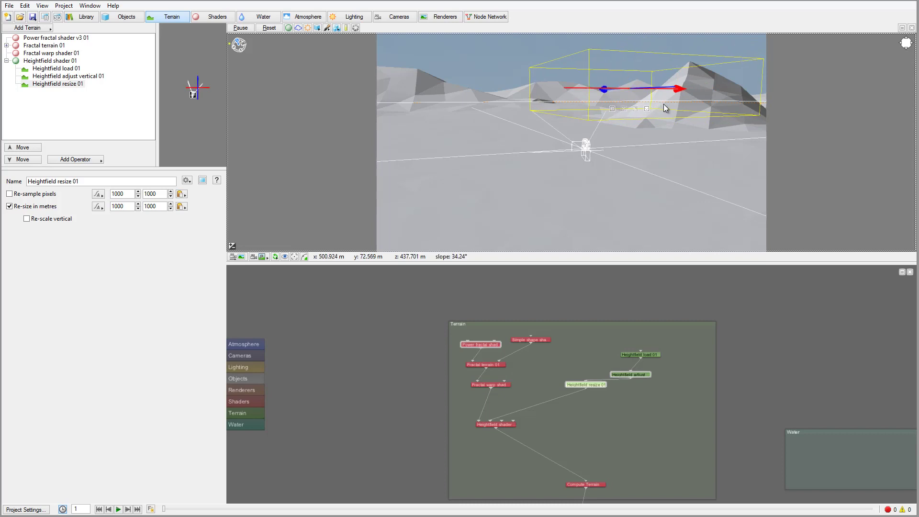
right_click_drag(669, 127, 554, 82)
mouse_move(730, 130)
left_mouse_down()
mouse_move(567, 135)
mouse_move(723, 145)
left_mouse_up()
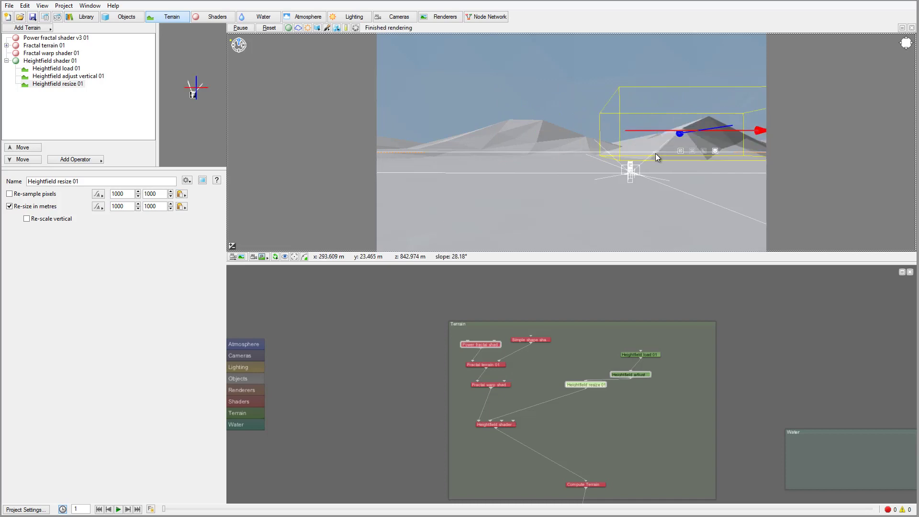
Step: Switch the preview to perspective, shift the heightfield about 200 m along Z, and open Render View
left_click(264, 260)
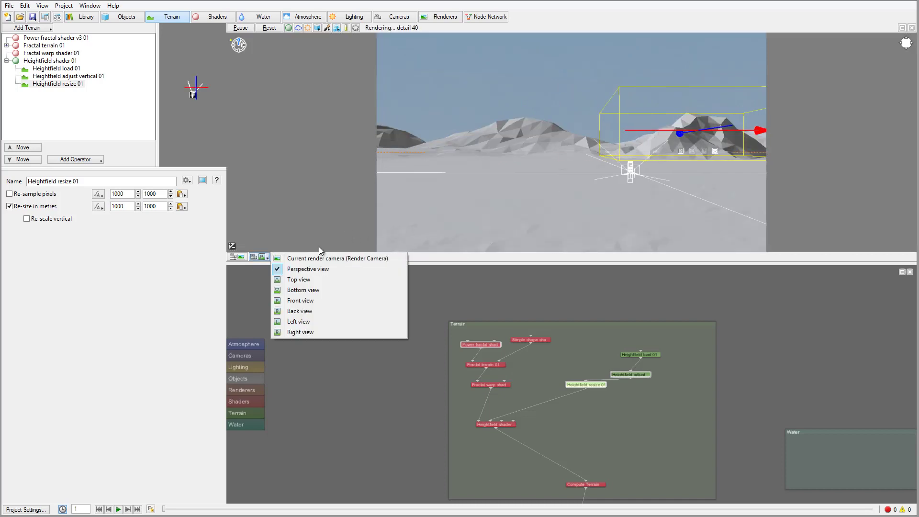
left_click(319, 269)
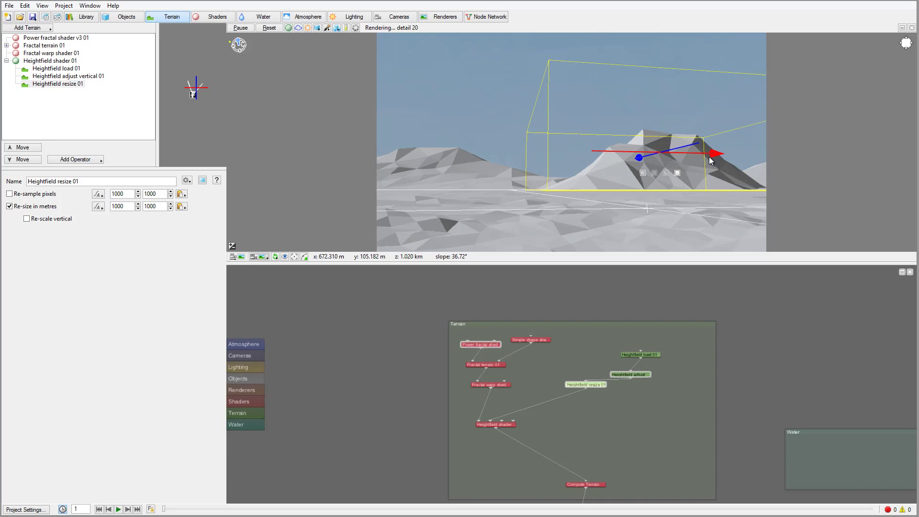
mouse_move(711, 154)
left_mouse_down()
mouse_move(729, 153)
mouse_move(714, 153)
left_mouse_up()
left_click_drag(645, 159, 731, 133)
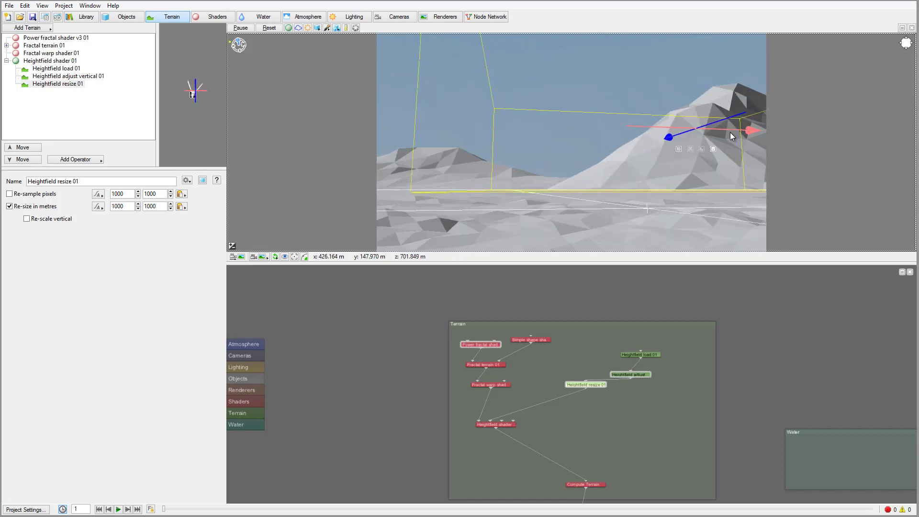
middle_click_drag(636, 149, 625, 131)
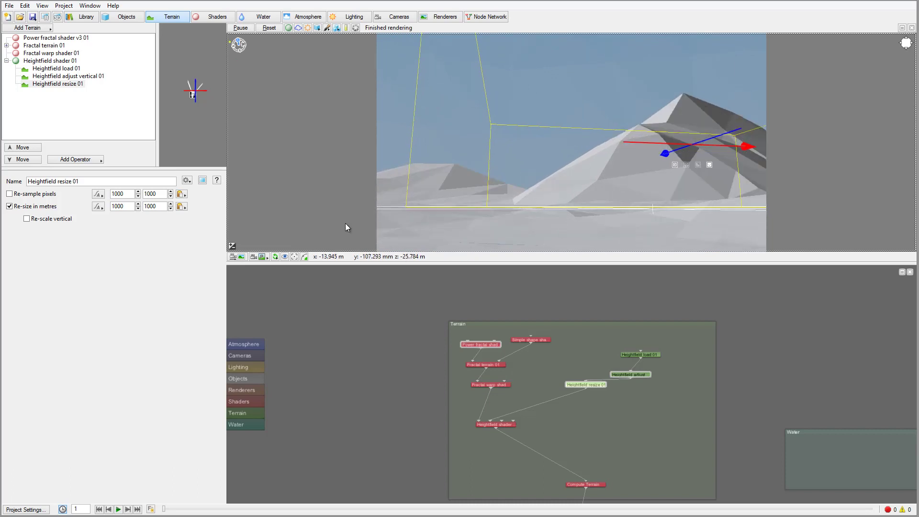
left_click(239, 259)
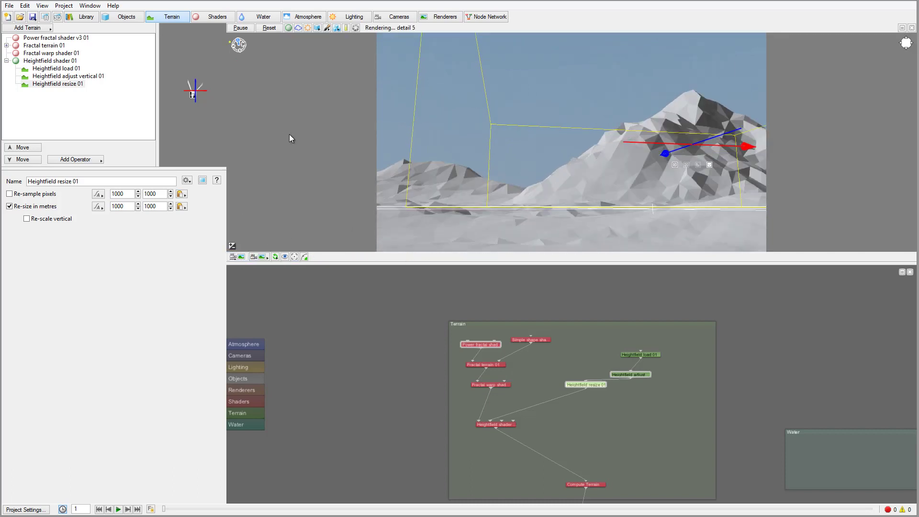
Step: Render an 800x450 test image of the mountain scene from the Render View
left_click(45, 16)
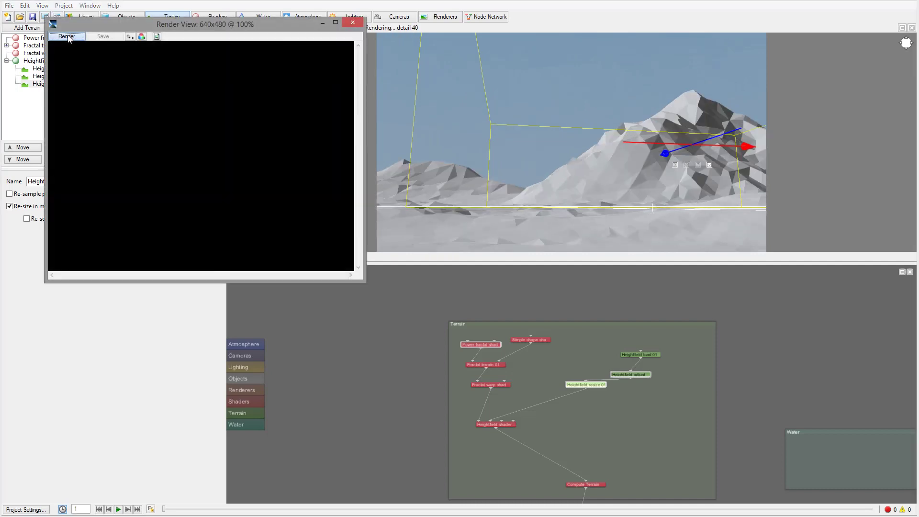
left_click(72, 36)
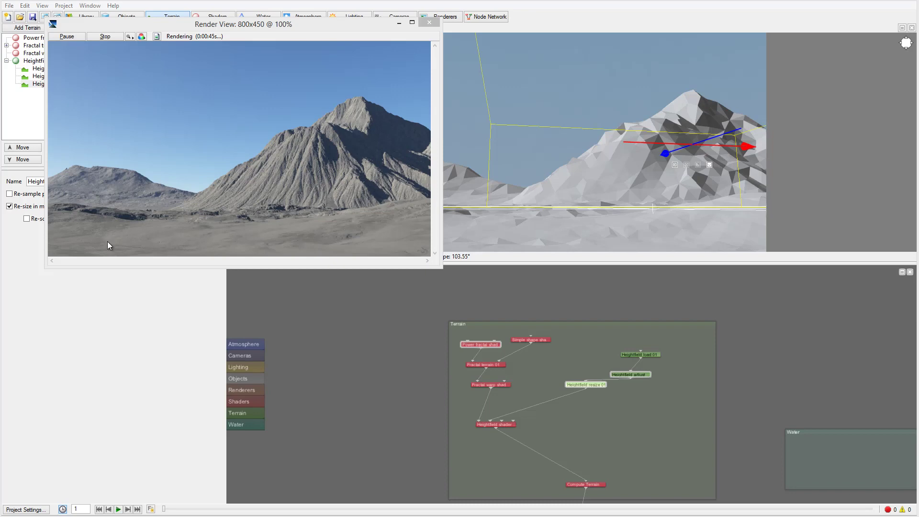
Step: Close the test render, then orbit, zoom in and pan the preview so the mountain sits lower
left_click(431, 24)
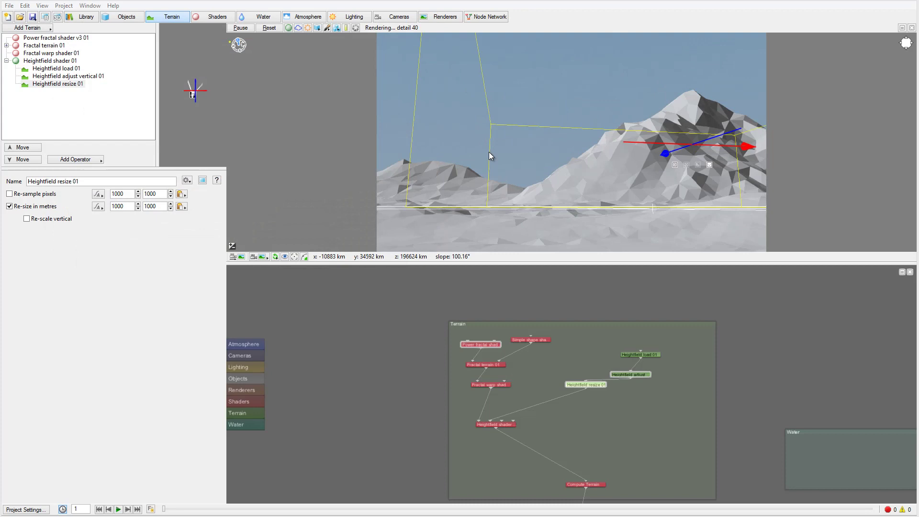
left_click_drag(489, 166, 513, 159)
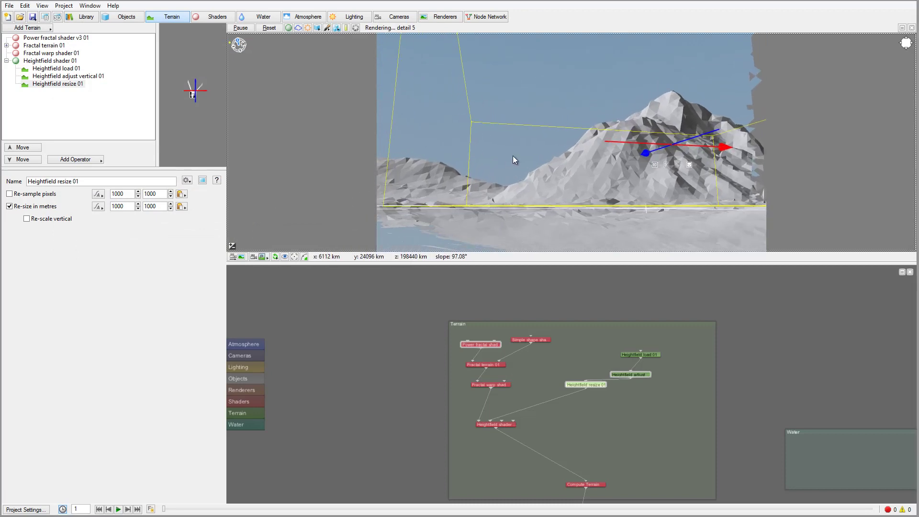
scroll(513, 156, "up", 4)
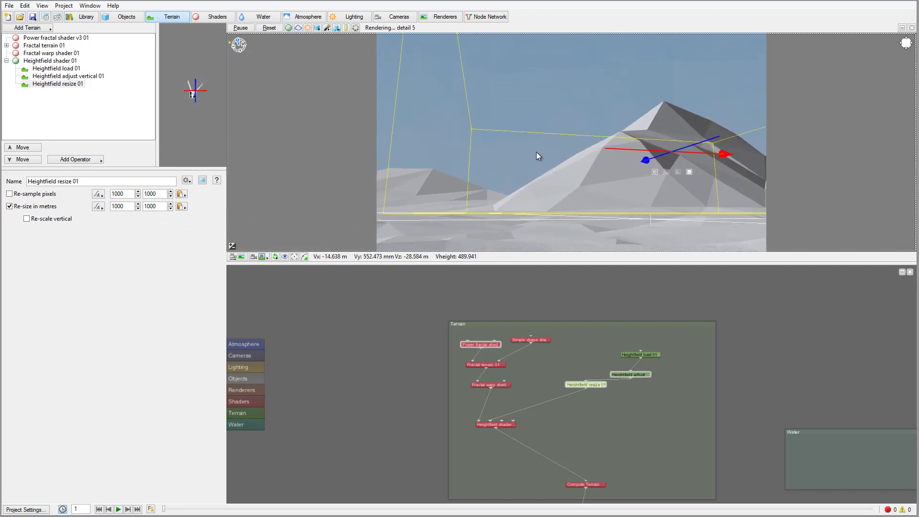
left_click_drag(547, 142, 561, 158)
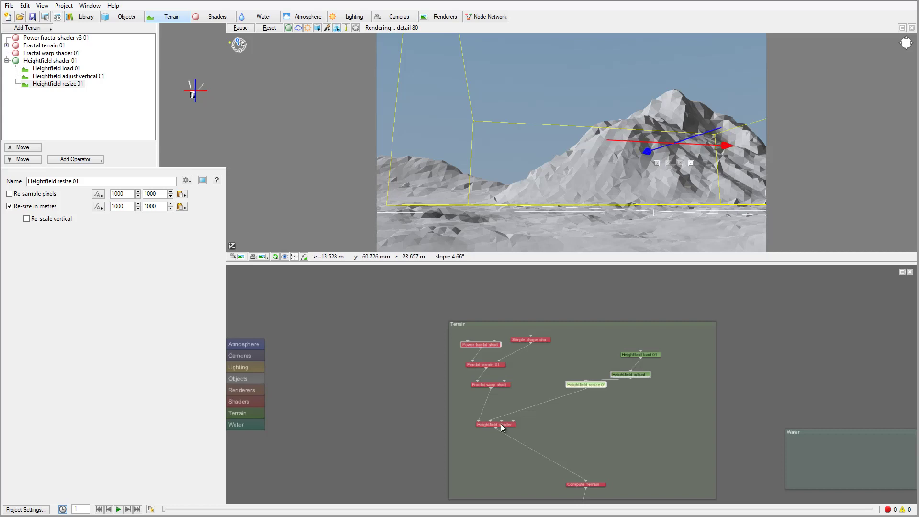
Step: Raise Heightfield shader 01's Border blending from 0.1 to 0.68125, then view its Fractal Detail settings
left_click(58, 61)
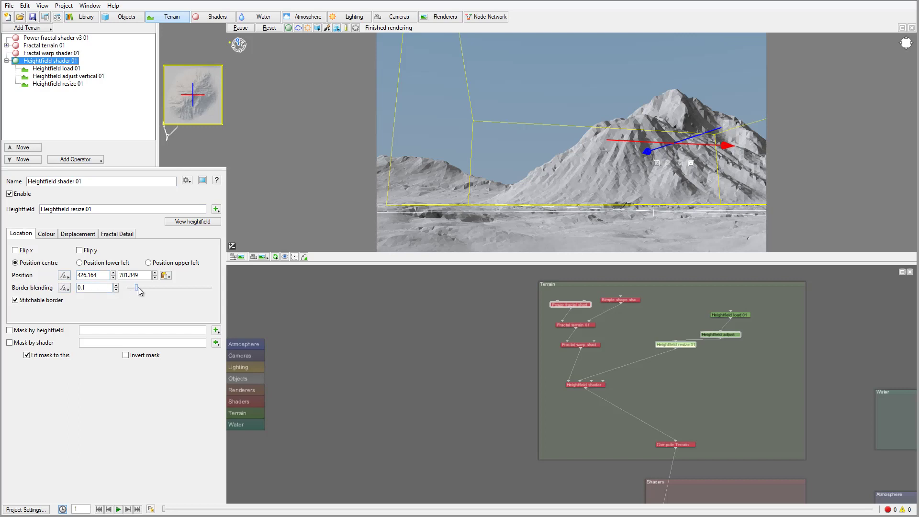
left_click_drag(138, 287, 184, 287)
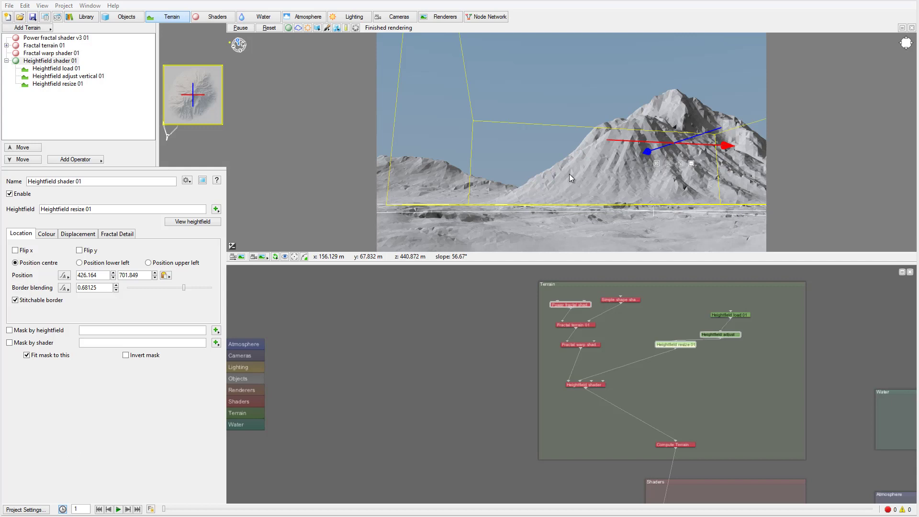
left_click(109, 234)
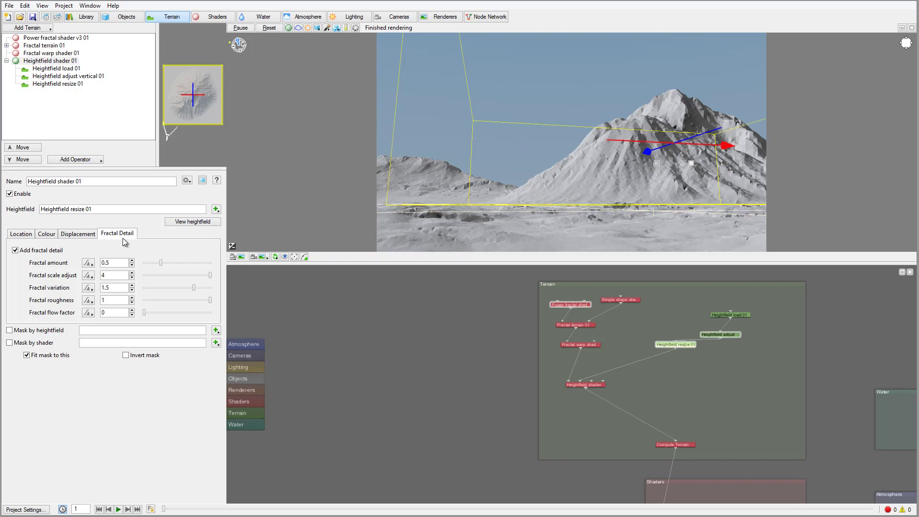
Step: On Heightfield shader 01, settle Border blending at 0.65625 and drop Fractal roughness to 0.50625
left_click(22, 234)
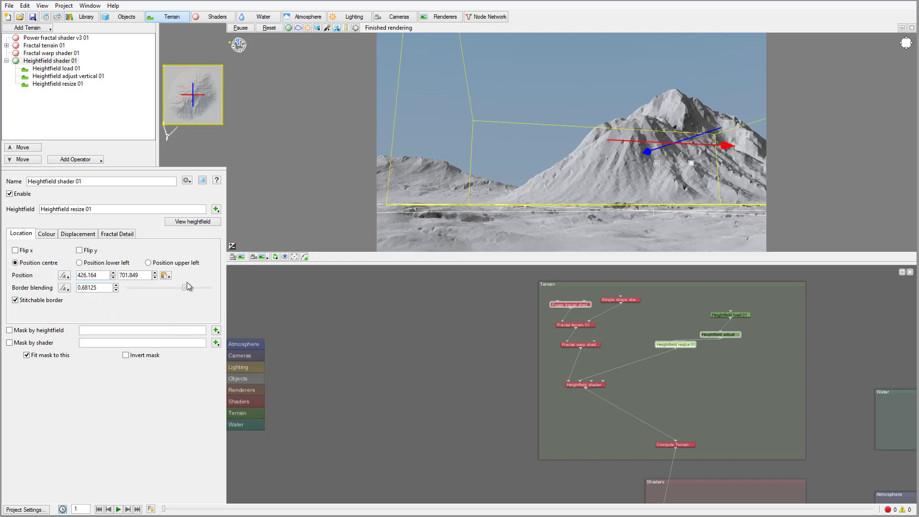
left_click_drag(188, 289, 212, 289)
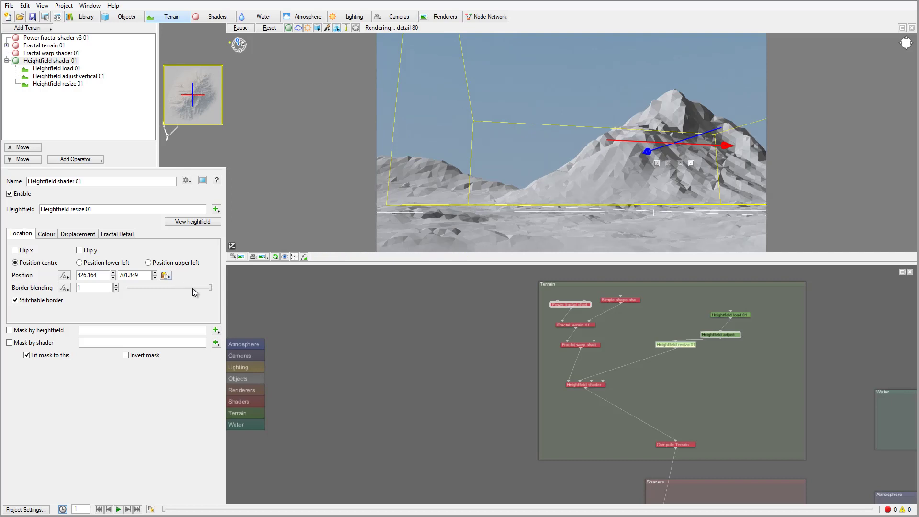
left_click_drag(211, 287, 188, 288)
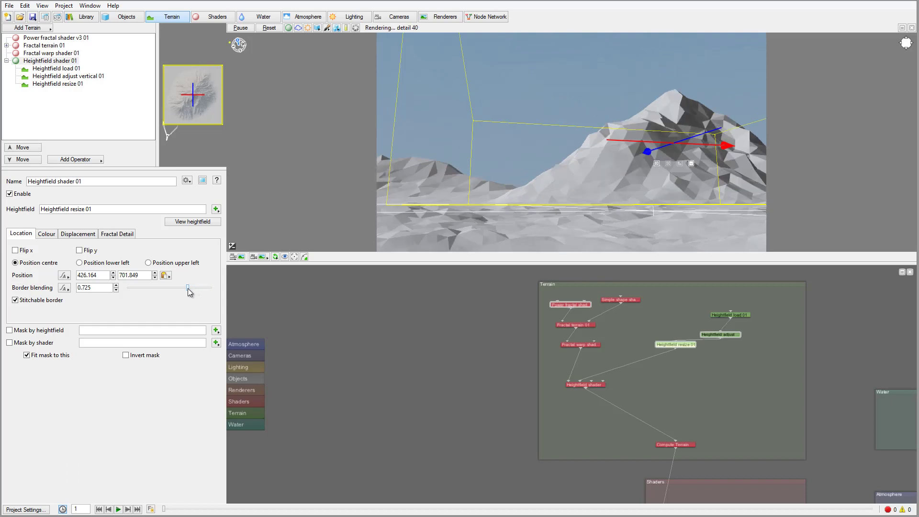
left_click_drag(188, 288, 182, 288)
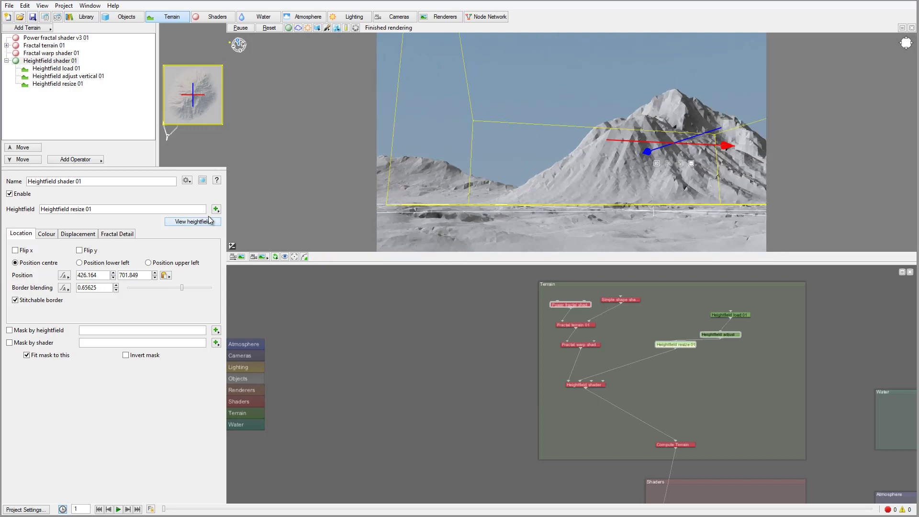
left_click(117, 234)
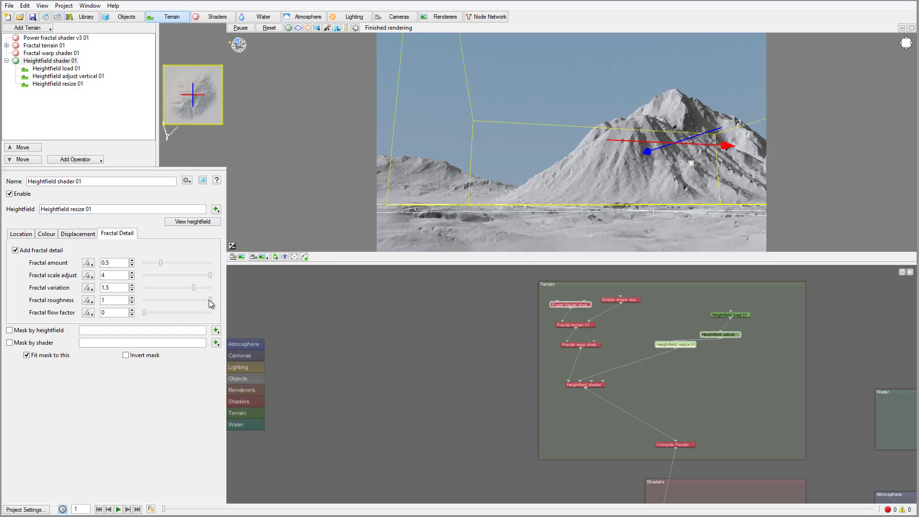
left_click_drag(209, 301, 178, 301)
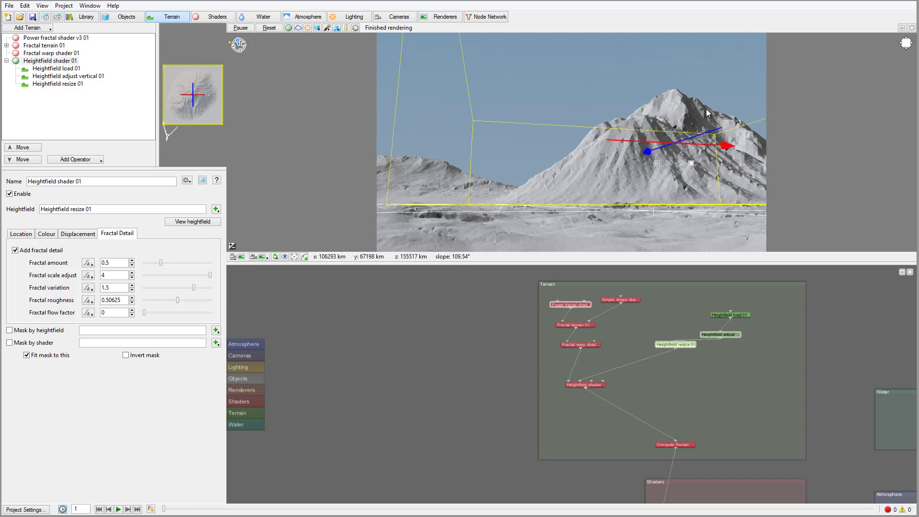
Step: Stack the Heightfield load and adjust nodes in a column; move Fractal warp and Heightfield shader nodes up
left_click_drag(720, 312, 715, 311)
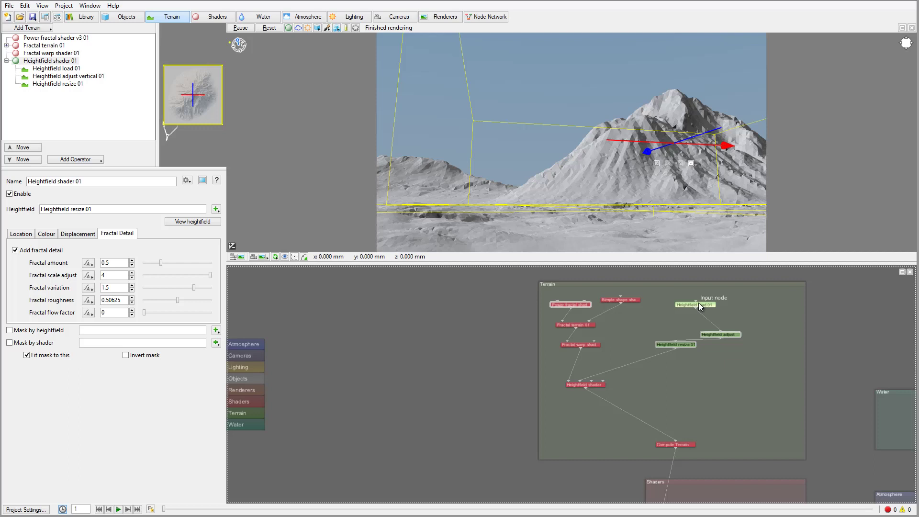
left_click_drag(728, 334, 706, 326)
right_click(661, 311)
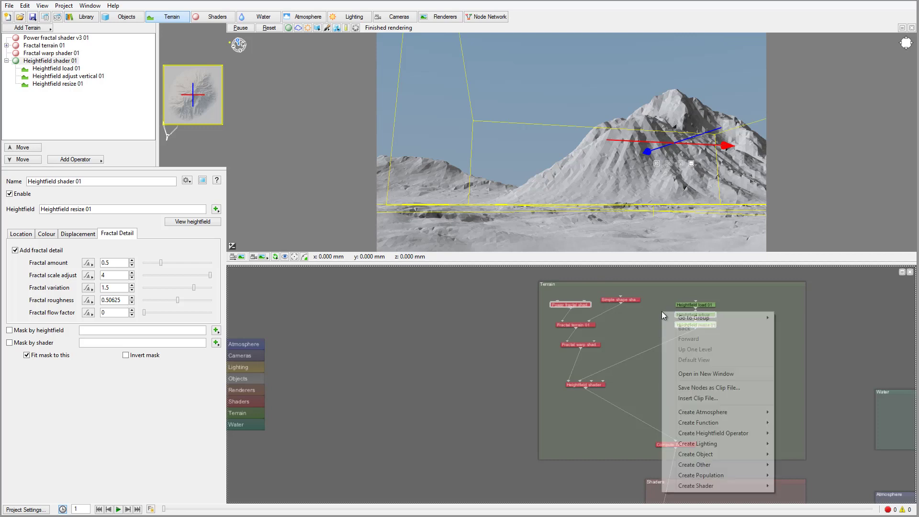
mouse_move(727, 436)
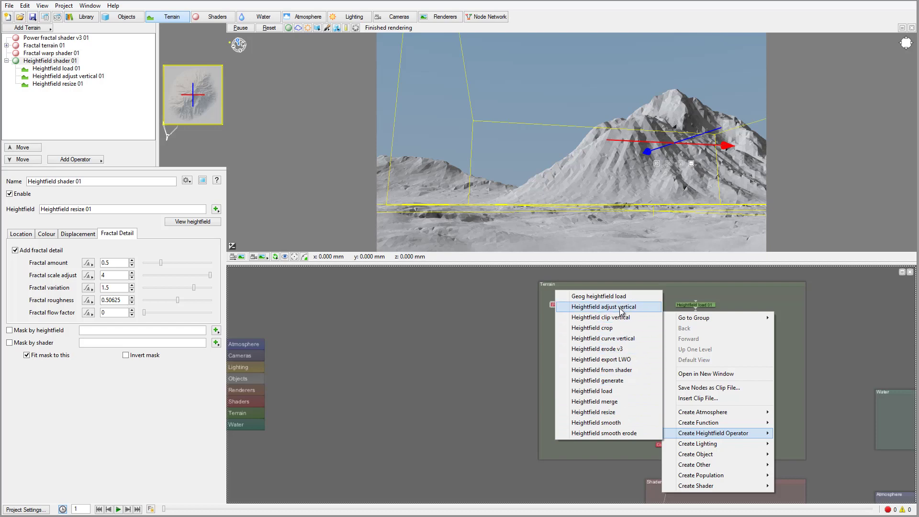
left_click(743, 300)
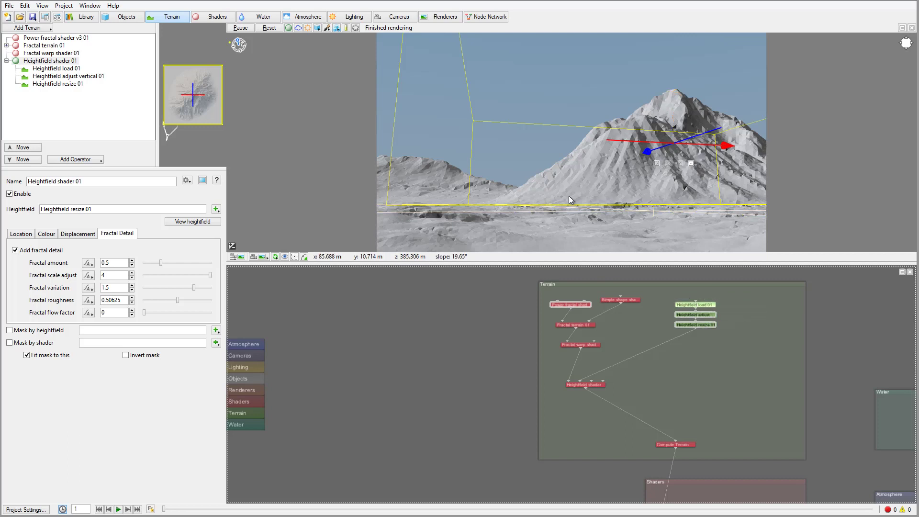
left_click_drag(590, 344, 581, 337)
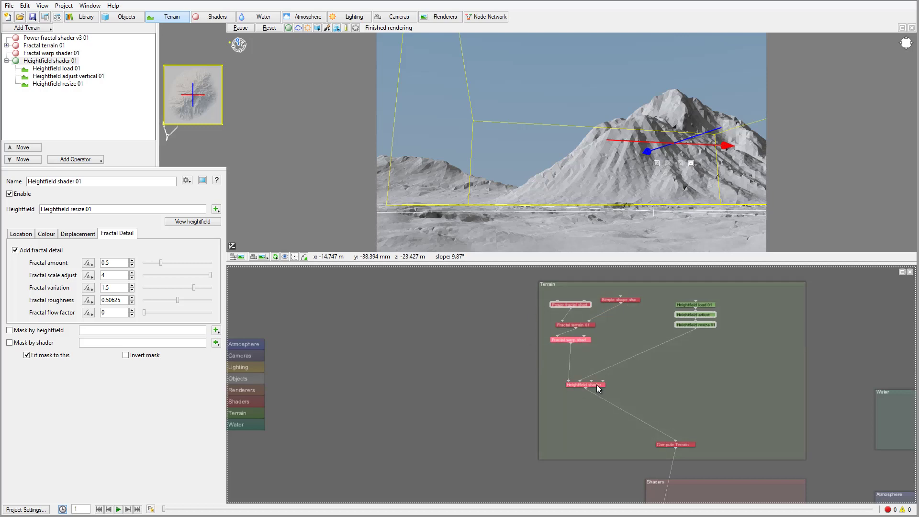
left_click_drag(597, 387, 593, 361)
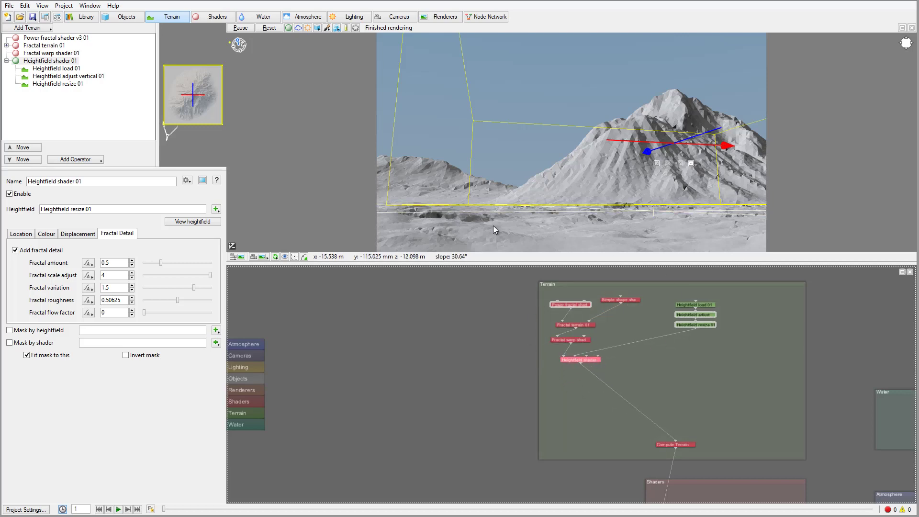